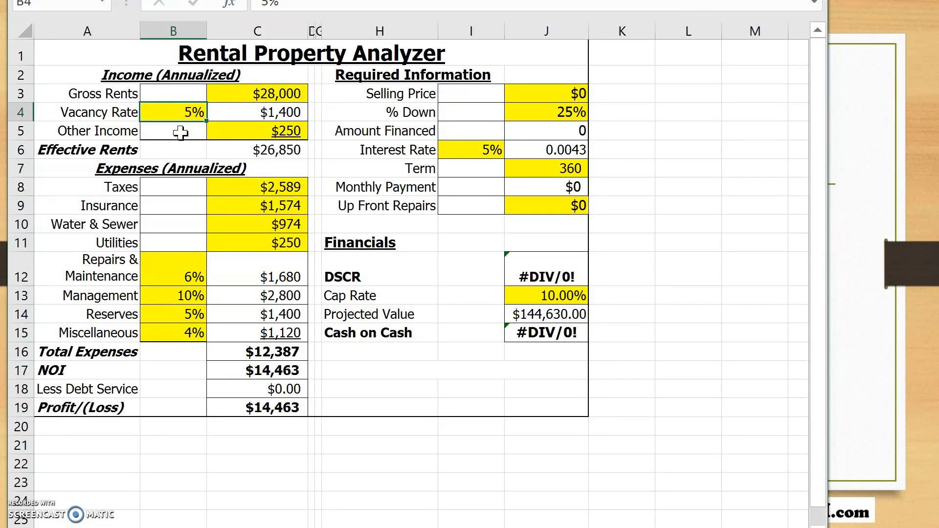
- Set the vacancy rate in the income section to 8%
{"action": "type", "text": "8"}
{"action": "key", "text": "Return"}
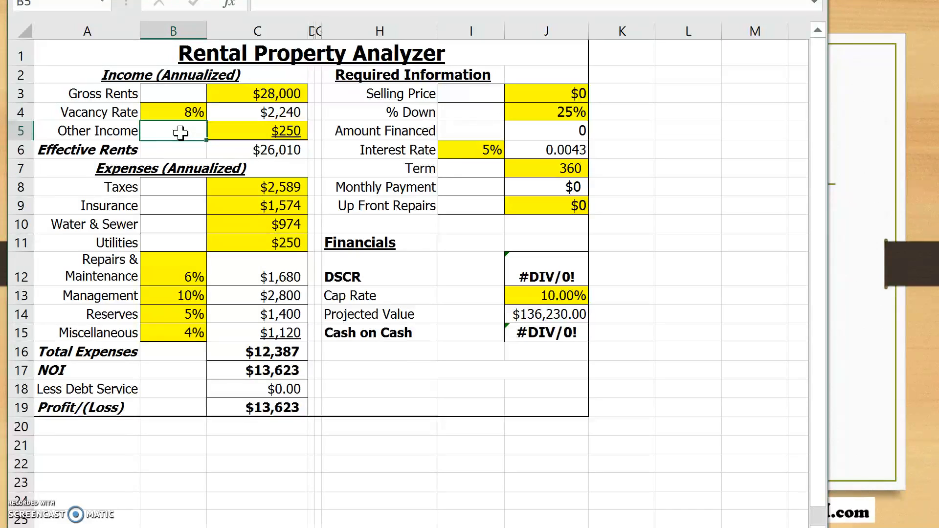
- Examine the other income entry and each annual expense input, from taxes, insurance, water and utilities to the repairs, management, reserves and miscellaneous percentages
{"action": "left_click", "coordinate": [184, 132]}
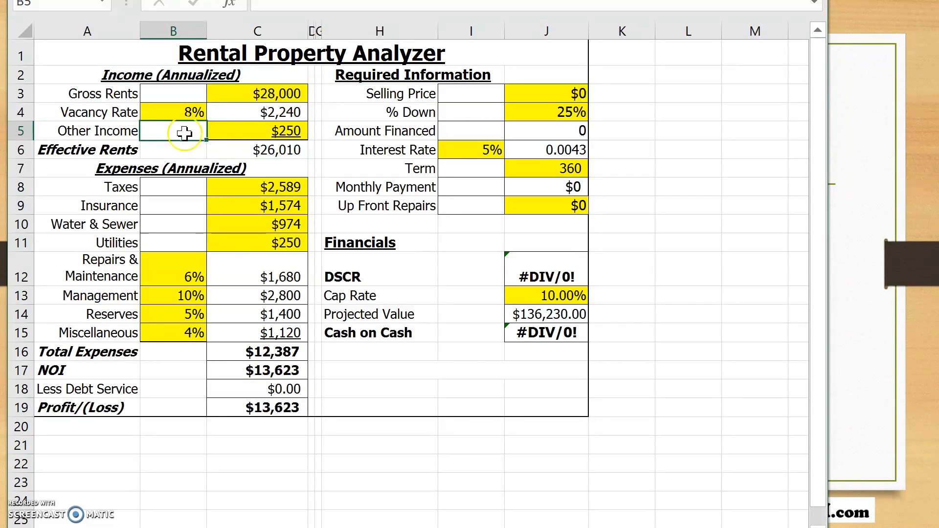
{"action": "left_click", "coordinate": [247, 133]}
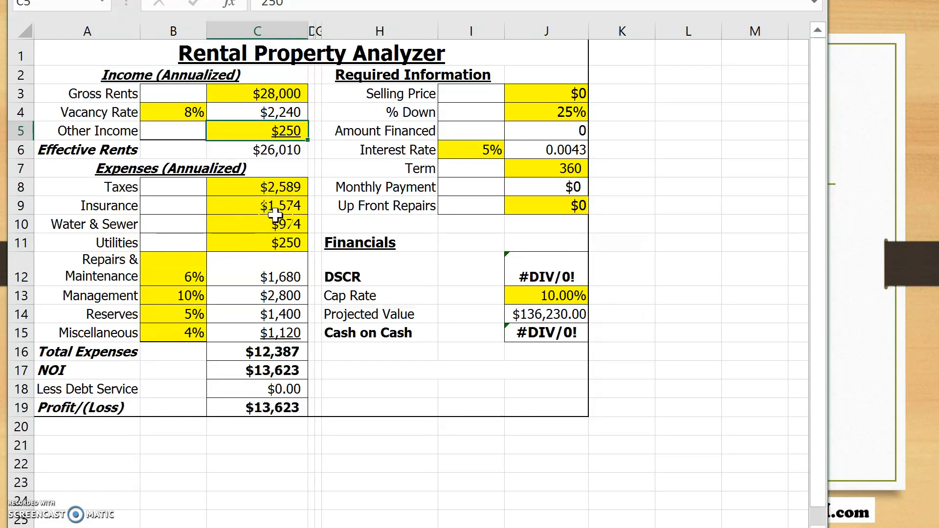
{"action": "left_click", "coordinate": [267, 187]}
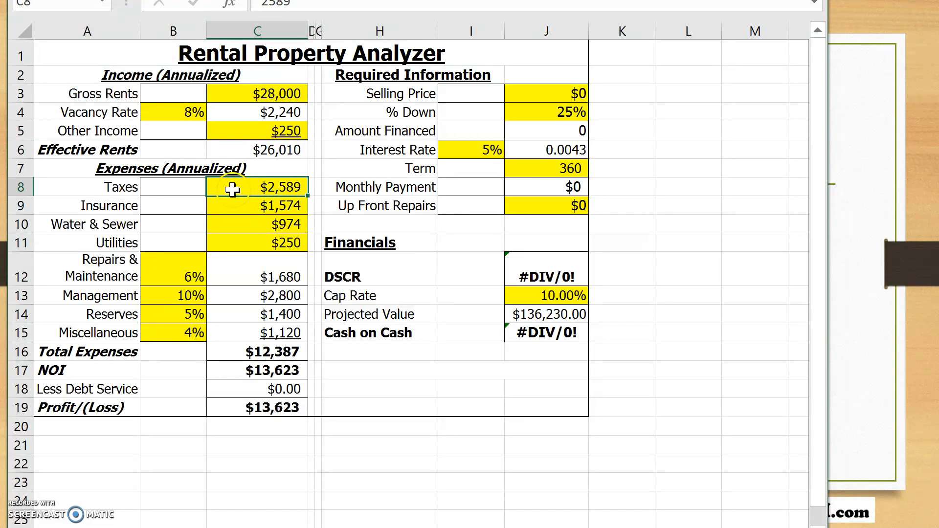
{"action": "left_click", "coordinate": [231, 206]}
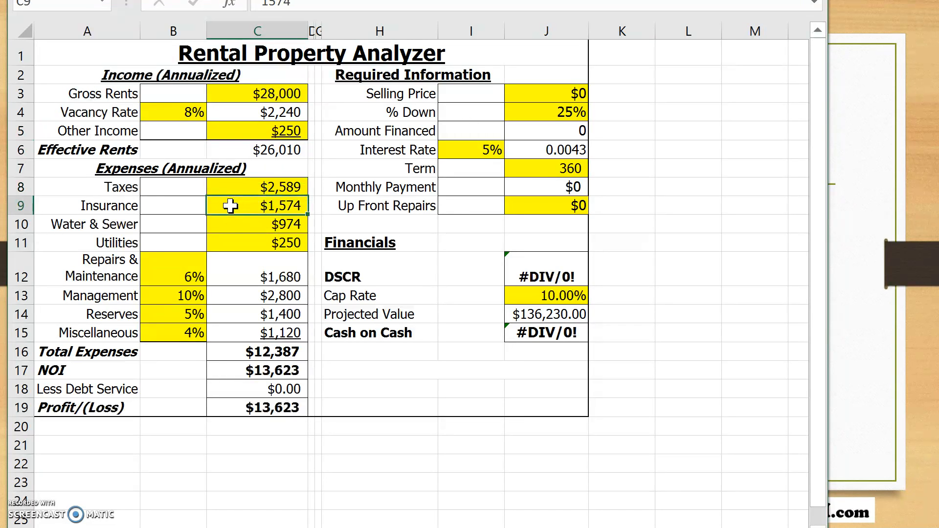
{"action": "left_click", "coordinate": [230, 226]}
{"action": "left_click", "coordinate": [226, 228]}
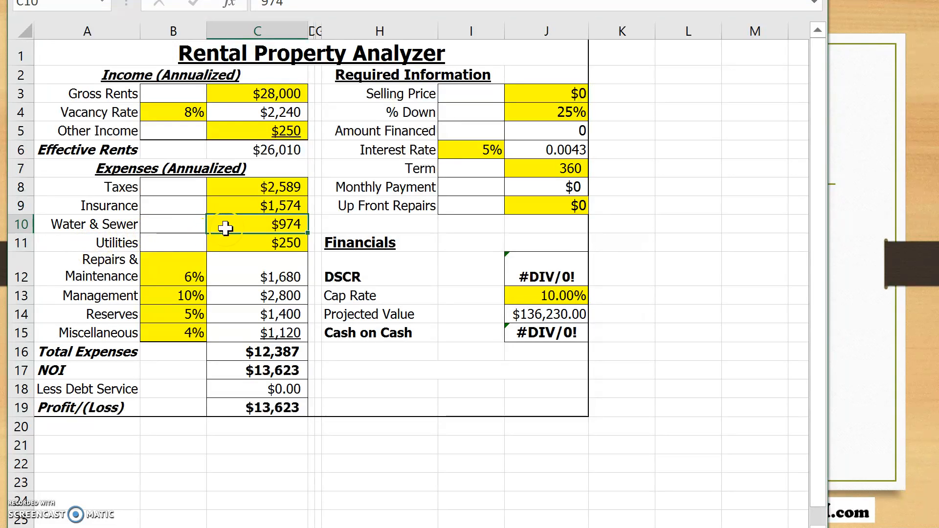
{"action": "left_click", "coordinate": [245, 243]}
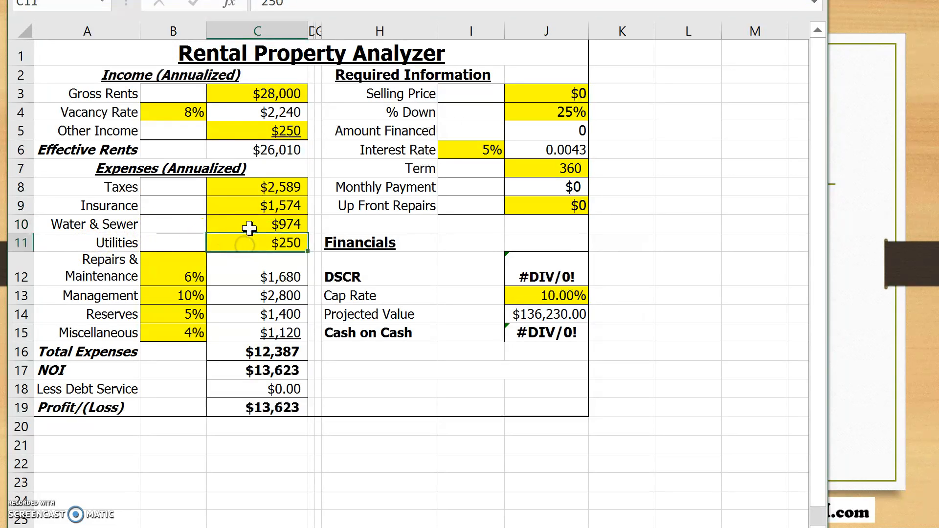
{"action": "left_click", "coordinate": [250, 228]}
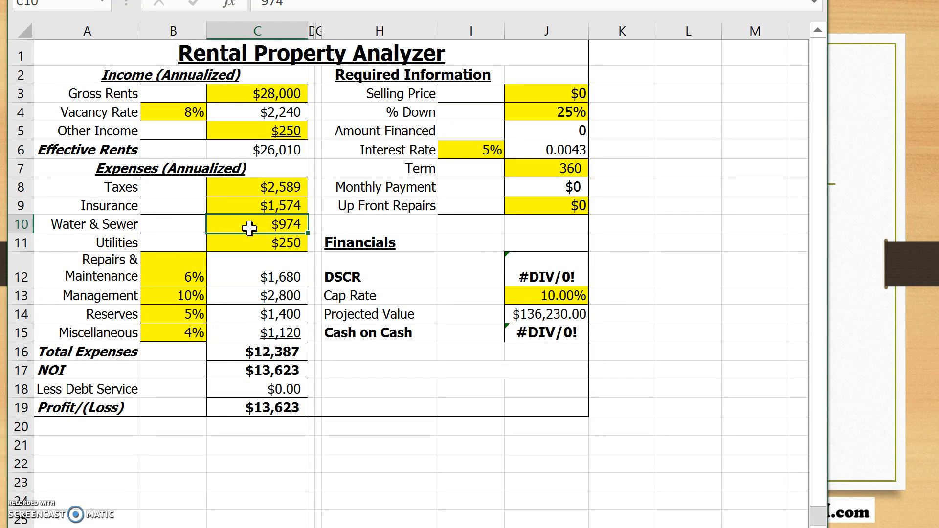
{"action": "left_click", "coordinate": [196, 267]}
{"action": "left_click", "coordinate": [254, 227]}
{"action": "left_click", "coordinate": [163, 274]}
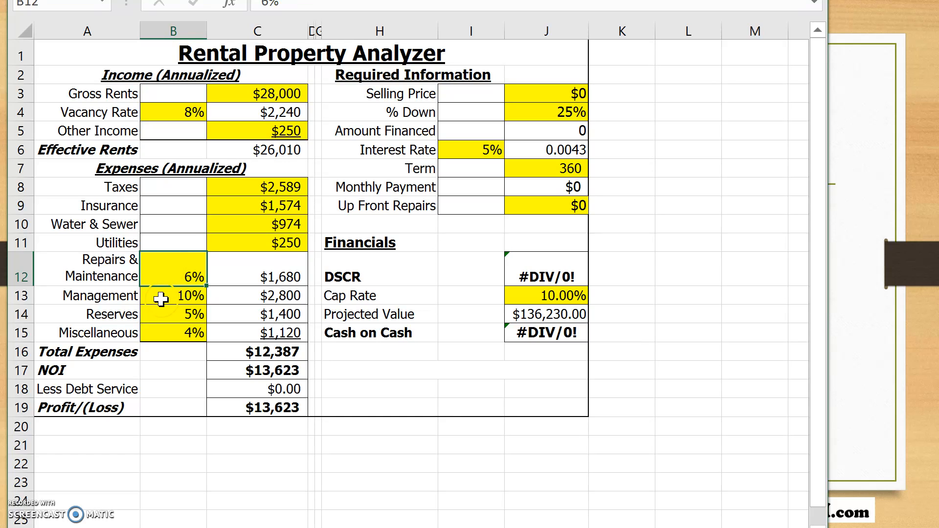
{"action": "left_click", "coordinate": [160, 296]}
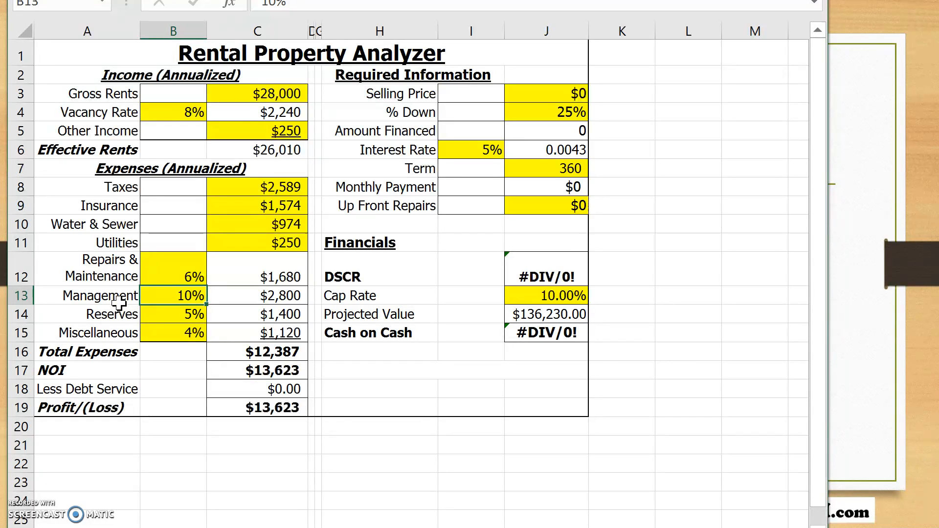
{"action": "left_click", "coordinate": [194, 293]}
{"action": "left_click", "coordinate": [149, 315]}
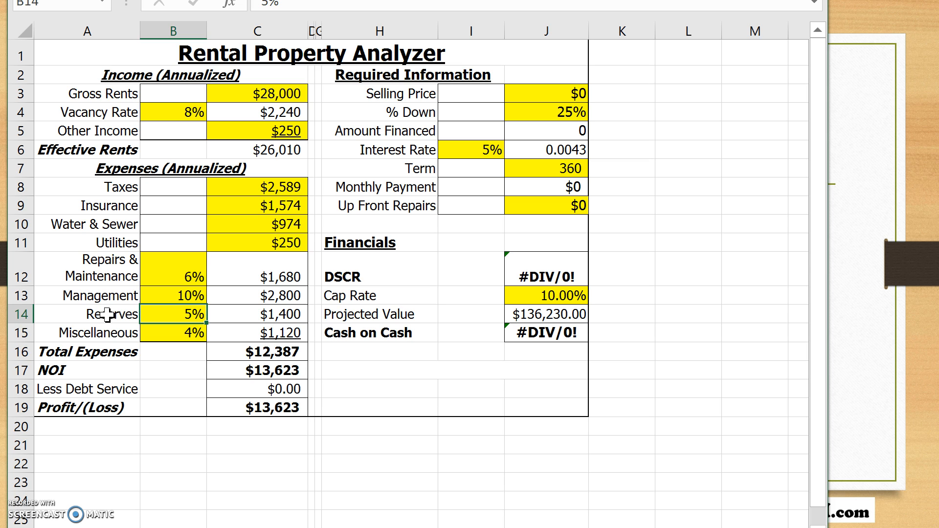
{"action": "left_click", "coordinate": [170, 334]}
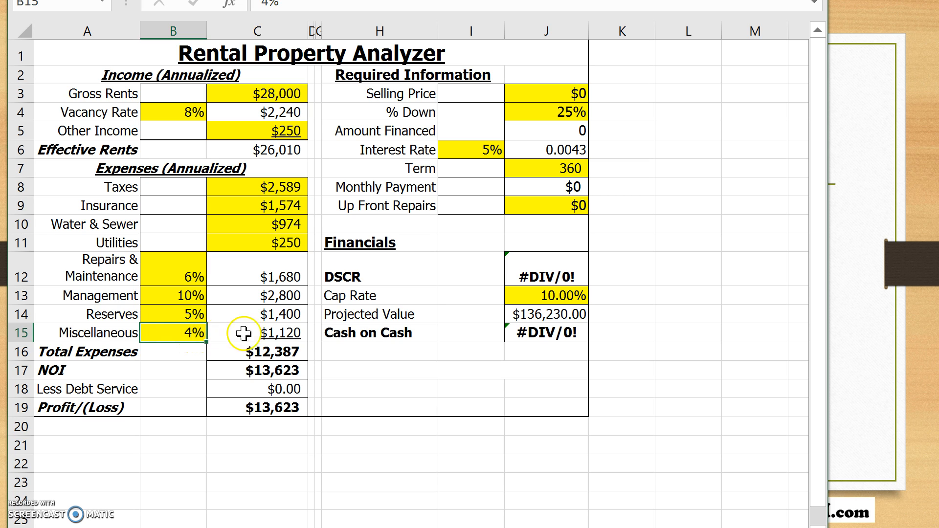
- Set the property's selling price to $175,000 and the down payment percentage to 20%
{"action": "left_click", "coordinate": [580, 80]}
{"action": "left_click", "coordinate": [575, 93]}
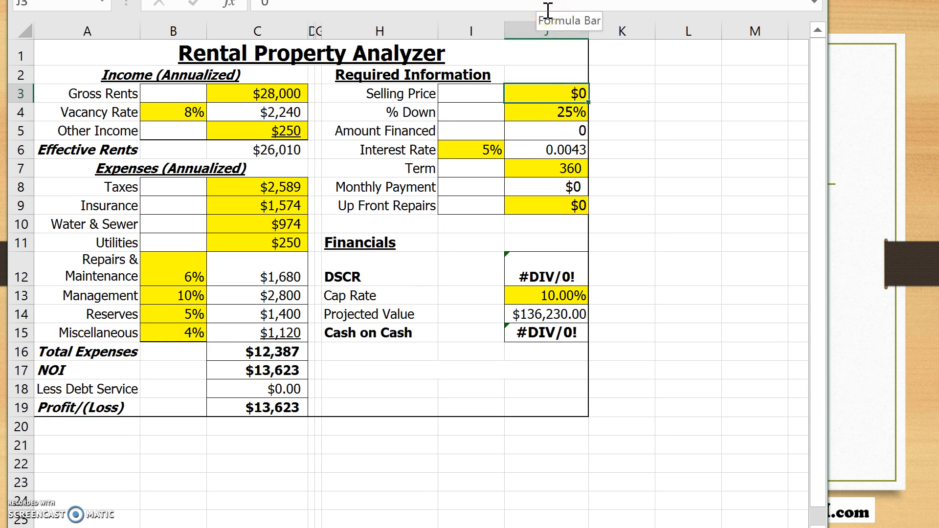
{"action": "type", "text": "175,000"}
{"action": "left_click", "coordinate": [635, 104]}
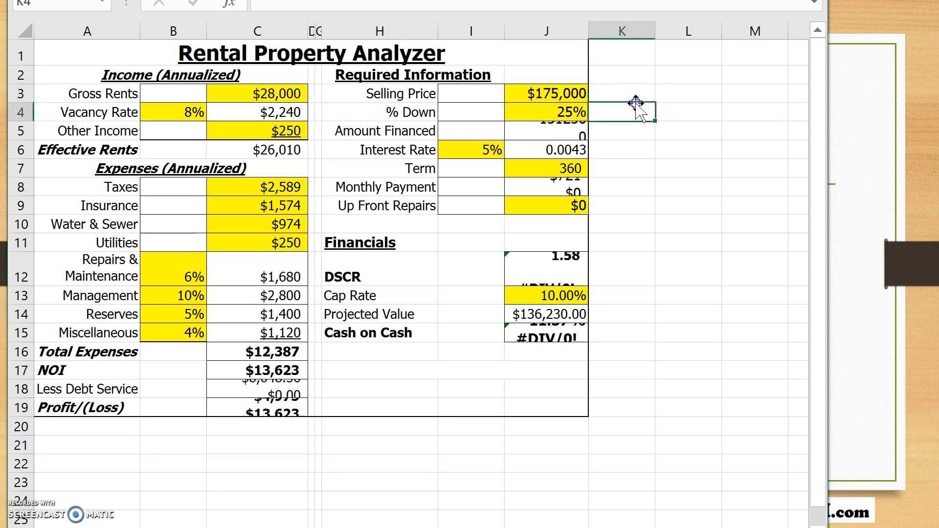
{"action": "left_click", "coordinate": [571, 112]}
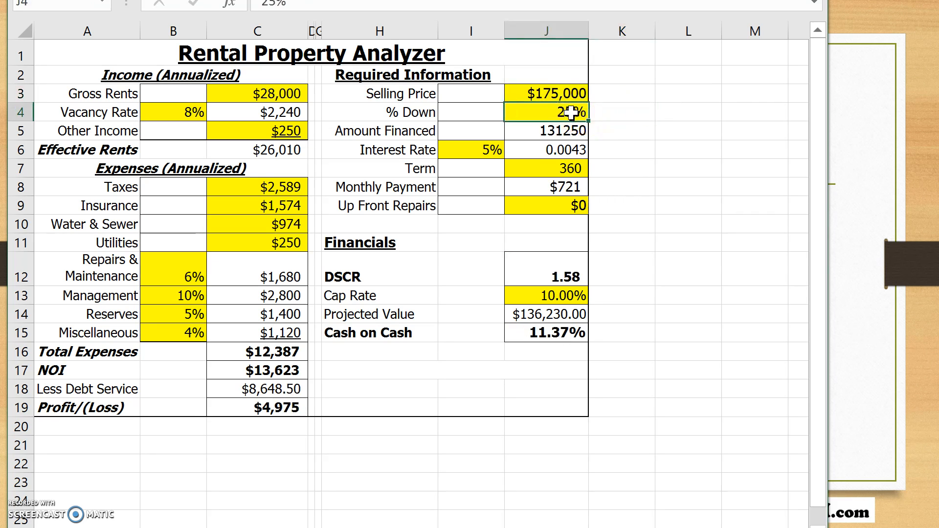
{"action": "type", "text": "20"}
{"action": "key", "text": "Return"}
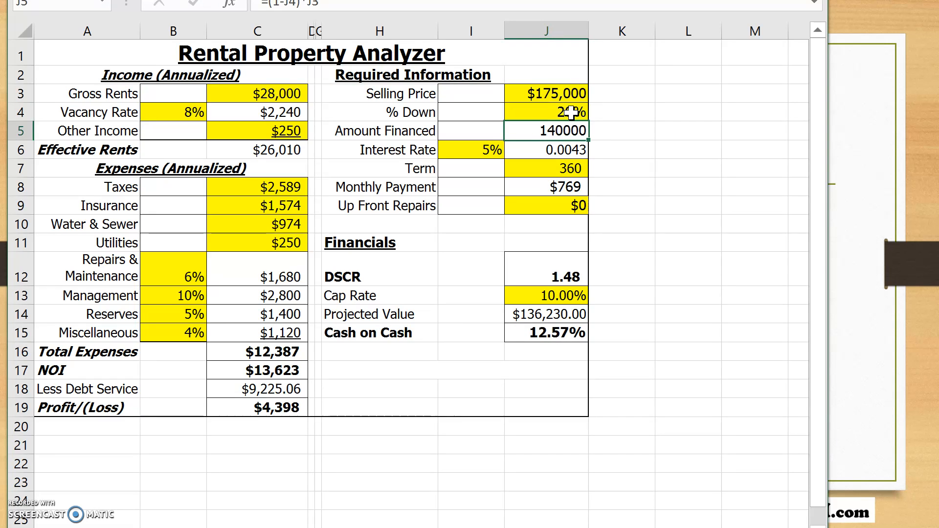
- Check the interest rate entry and set the up front repairs to $5,000
{"action": "left_click", "coordinate": [464, 150]}
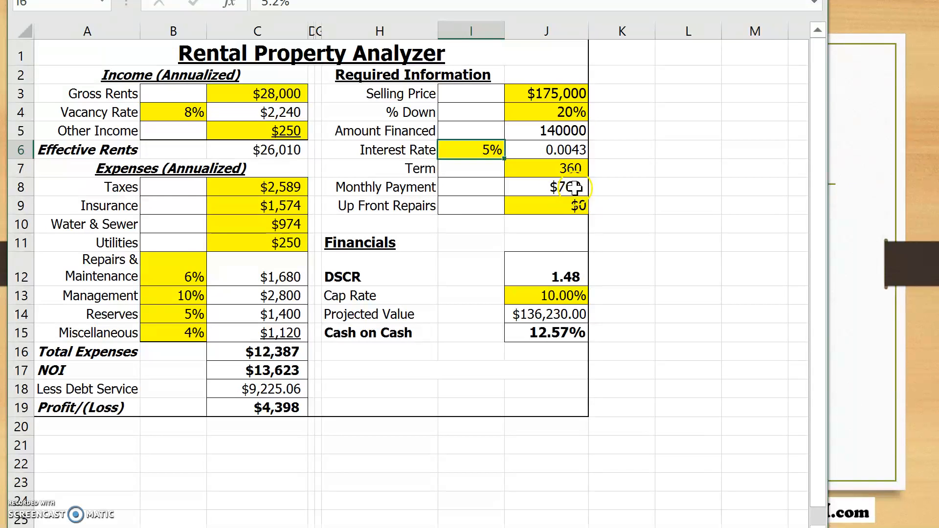
{"action": "left_click", "coordinate": [566, 204]}
{"action": "type", "text": "5,000"}
{"action": "key", "text": "Return"}
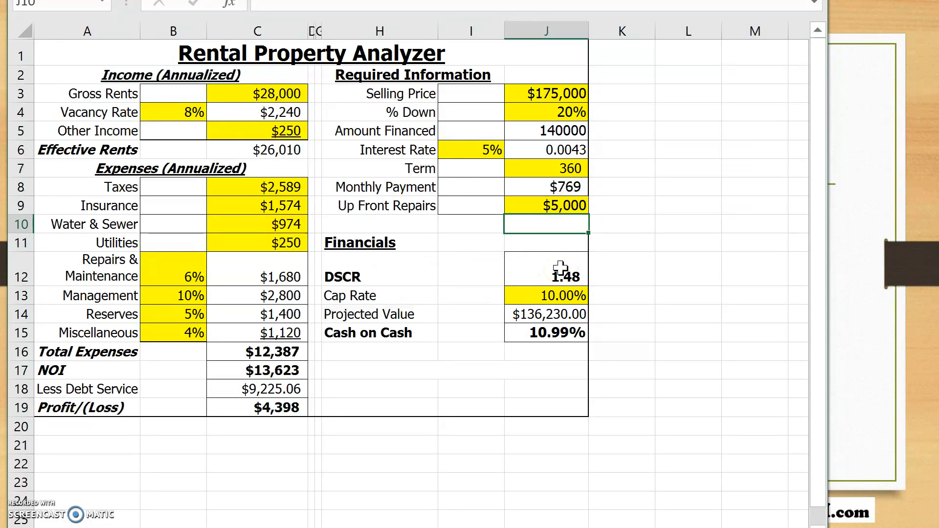
- Try a cap rate of 7% in the Financials section
{"action": "left_click", "coordinate": [524, 296]}
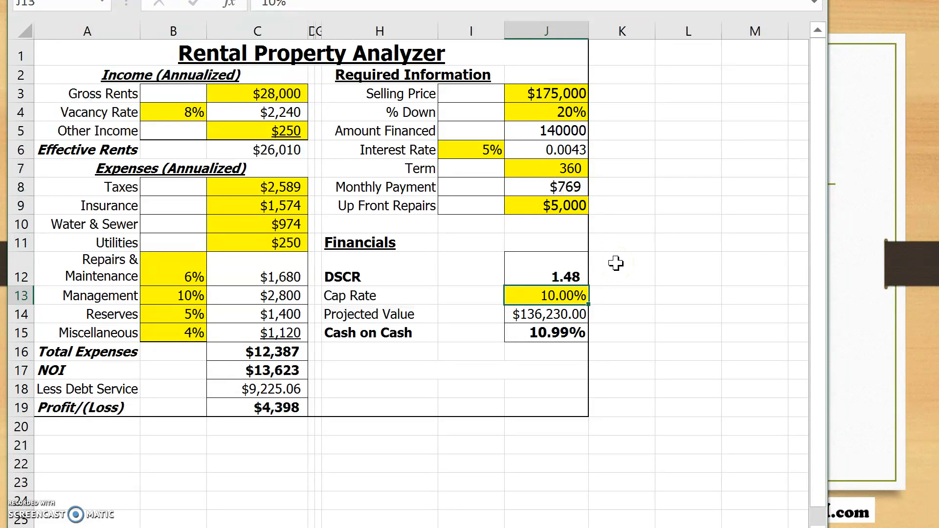
{"action": "type", "text": "7"}
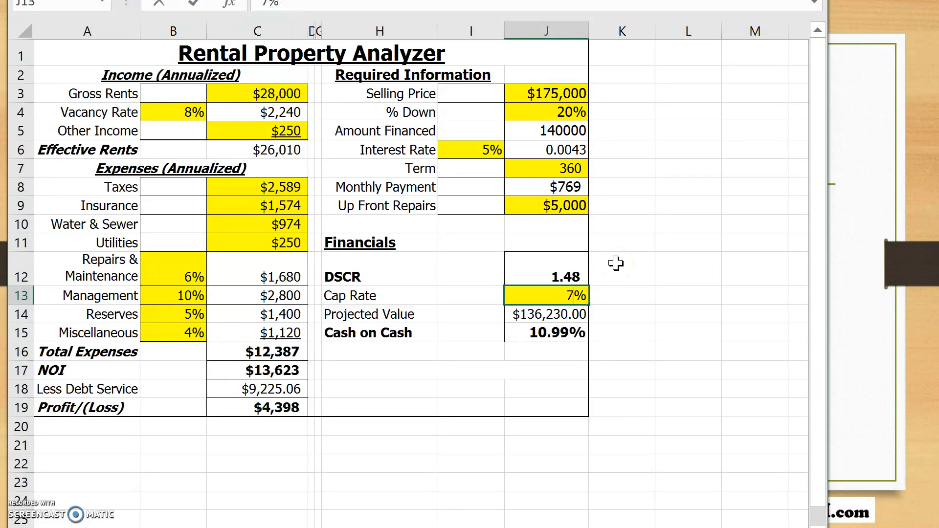
{"action": "key", "text": "Return"}
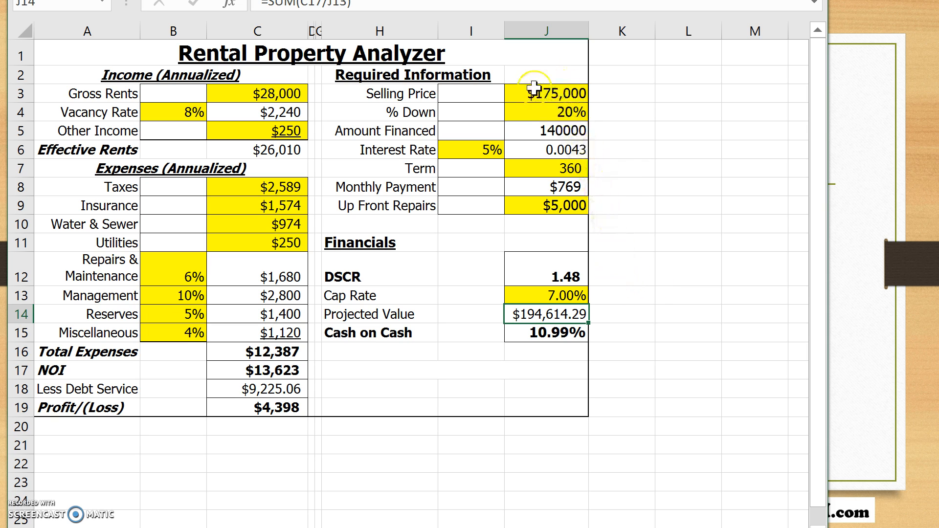
- Set the cap rate in the Financials section to 10%
{"action": "left_click", "coordinate": [538, 294]}
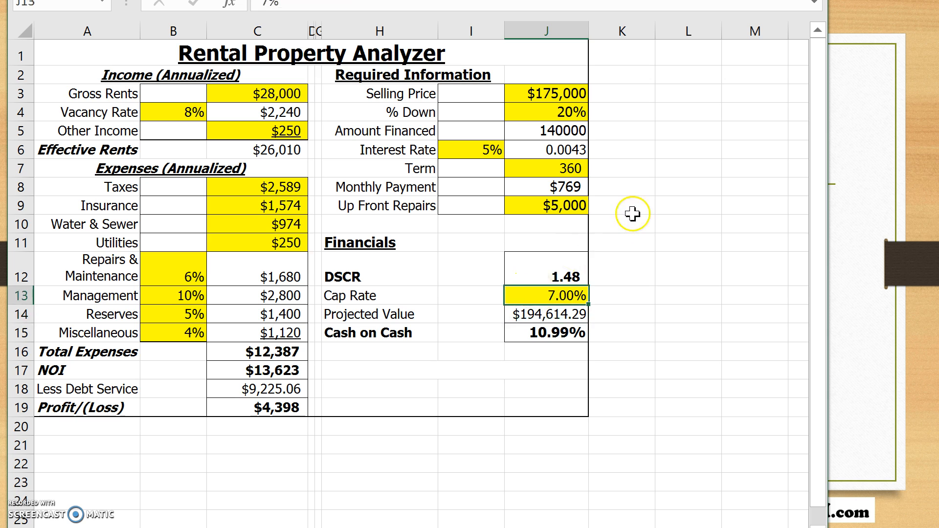
{"action": "type", "text": "10"}
{"action": "key", "text": "Return"}
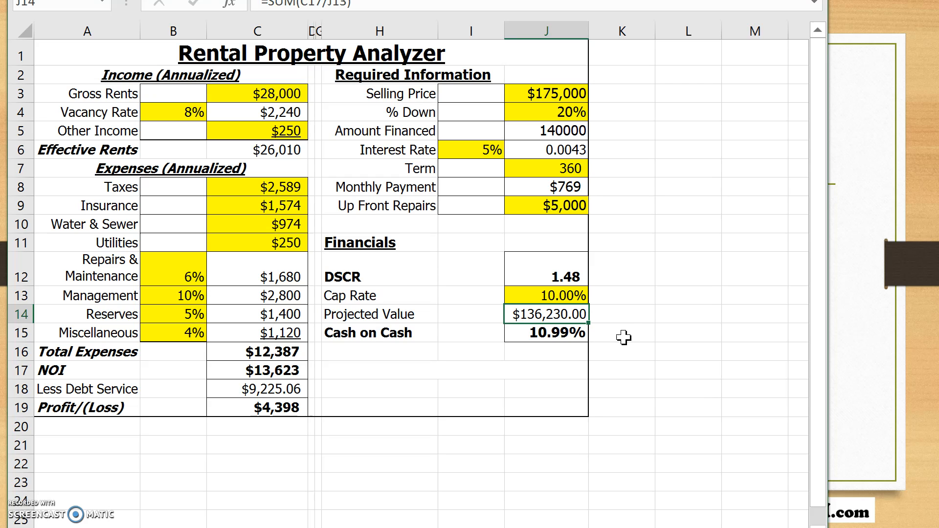
- Inspect the Cash on Cash formula and switch back to the presentation slide about the calculator
{"action": "left_click", "coordinate": [572, 337]}
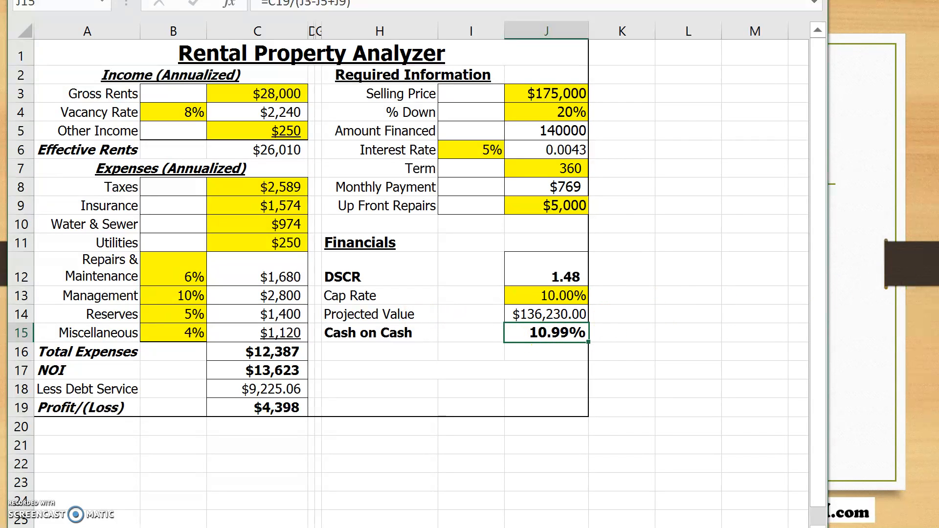
{"action": "left_click", "coordinate": [879, 318]}
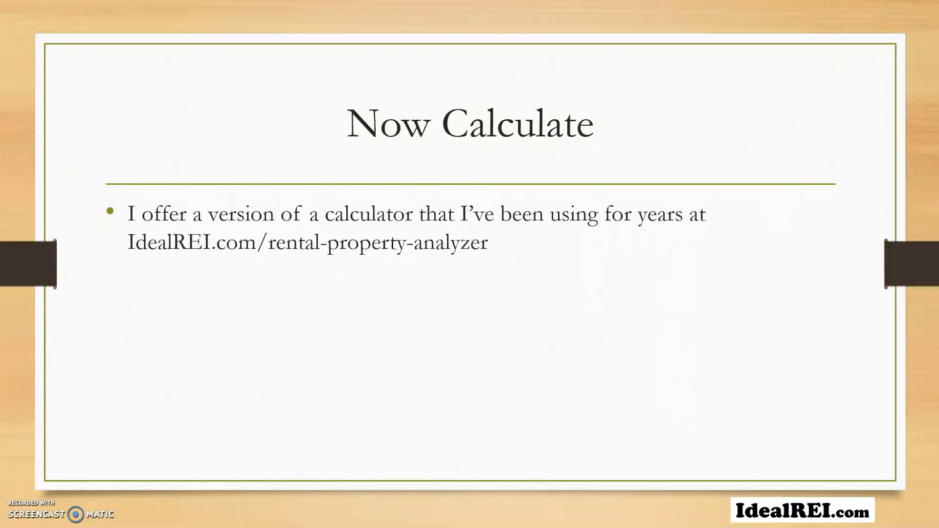